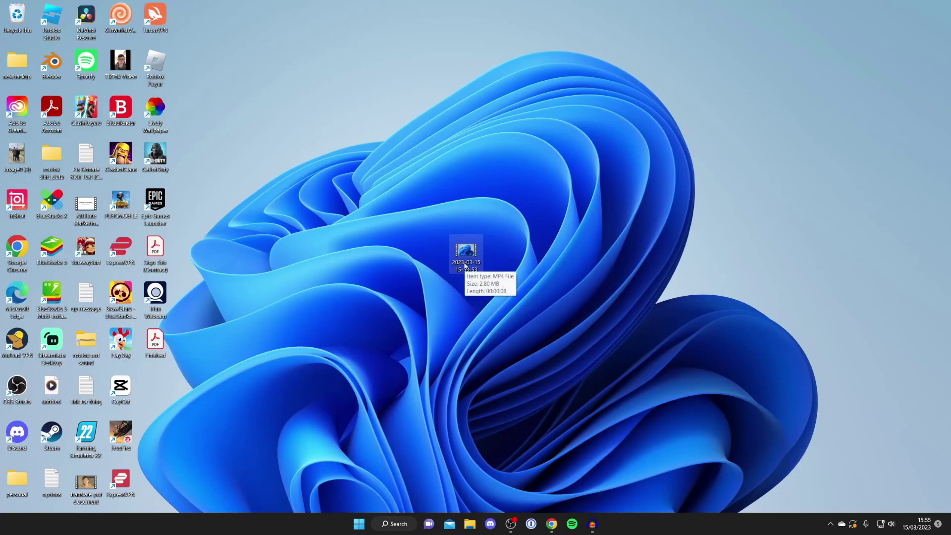
double_click(466, 255)
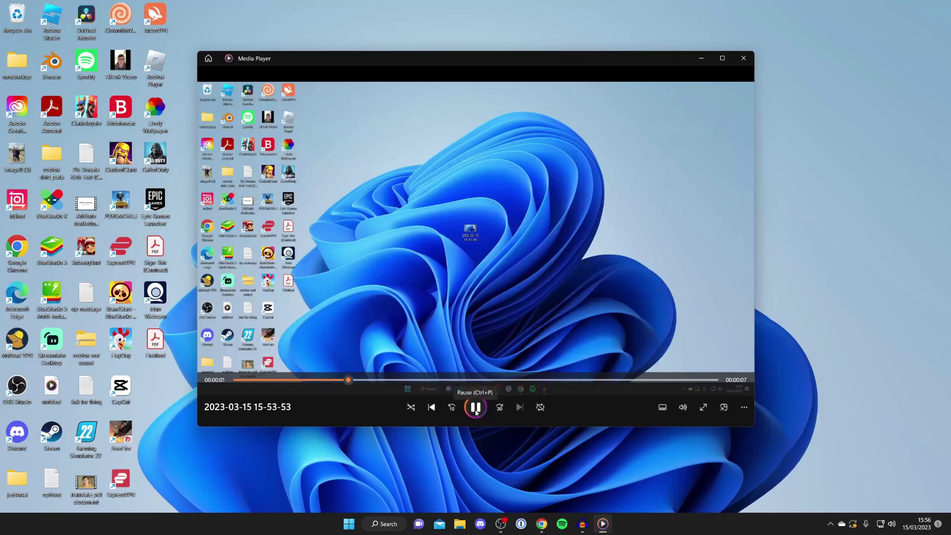
left_click(476, 408)
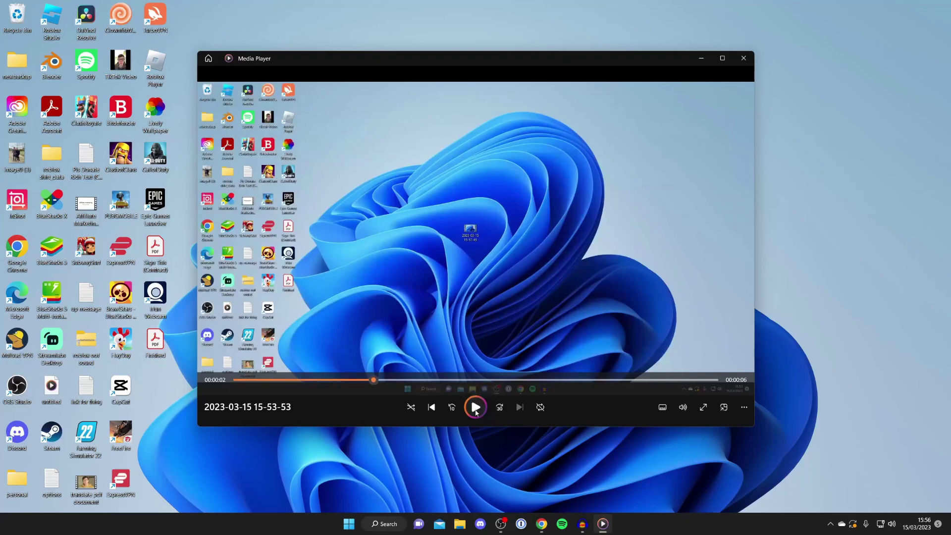
left_click(744, 59)
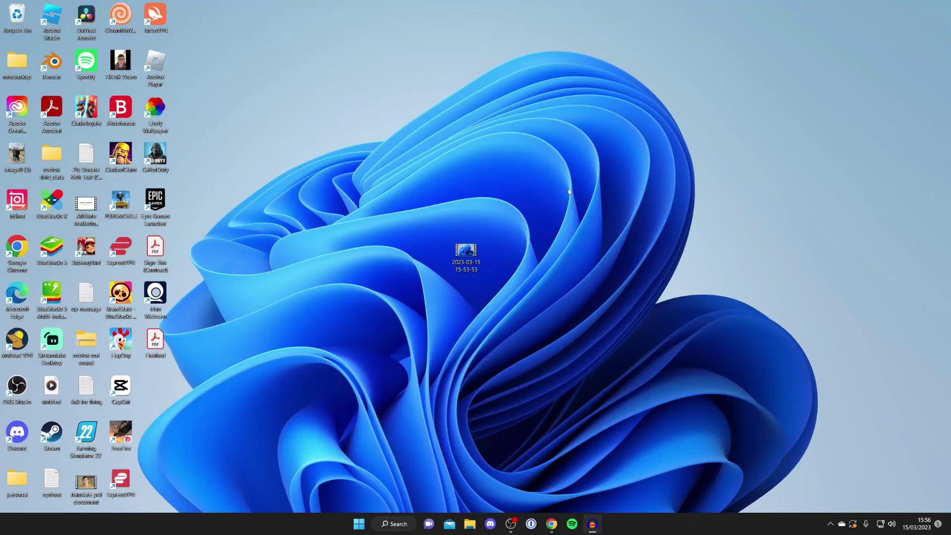
Lower the system volume and search Google for 'capcut' in Chrome.
key("XF86AudioLowerVolume")
key("XF86AudioLowerVolume")
key("XF86AudioLowerVolume")
key("XF86AudioLowerVolume")
key("XF86AudioLowerVolume")
key("XF86AudioLowerVolume")
key("XF86AudioLowerVolume")
key("XF86AudioLowerVolume")
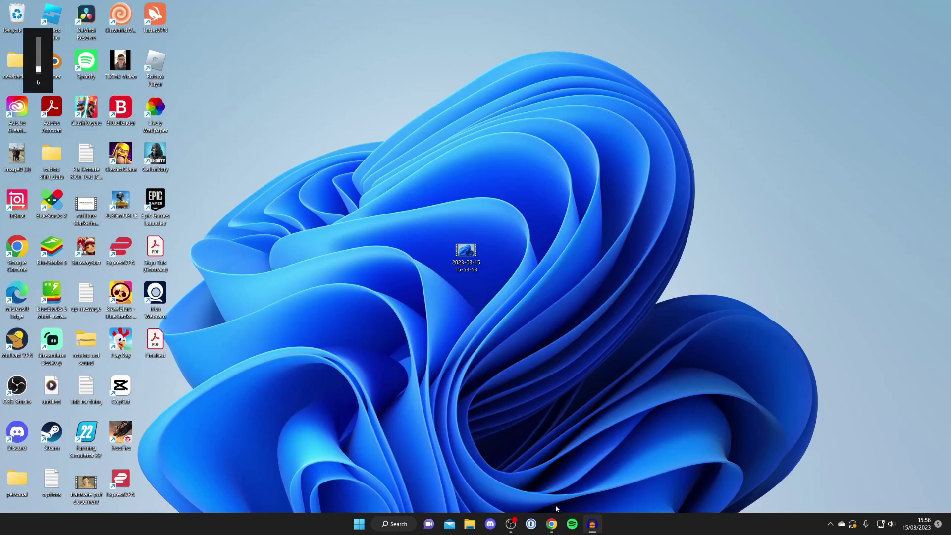
left_click(551, 524)
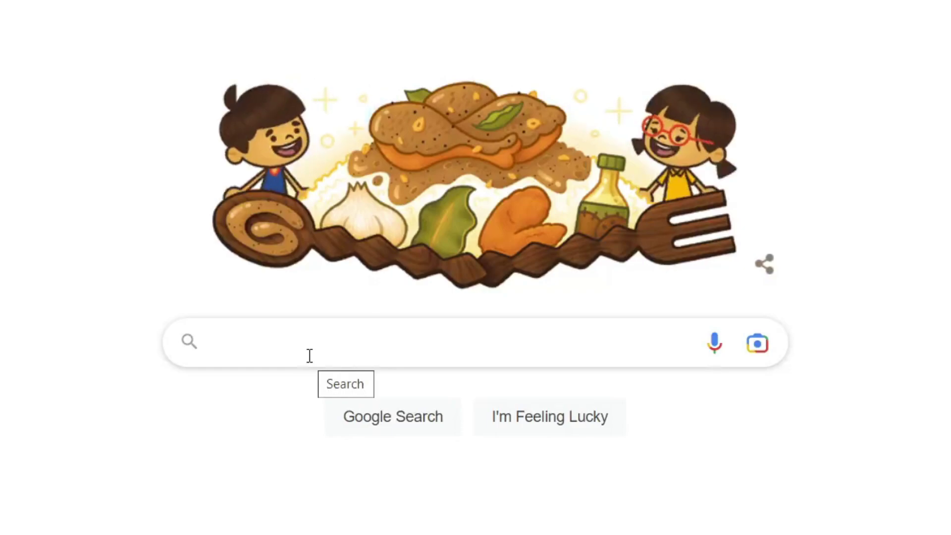
type("capc")
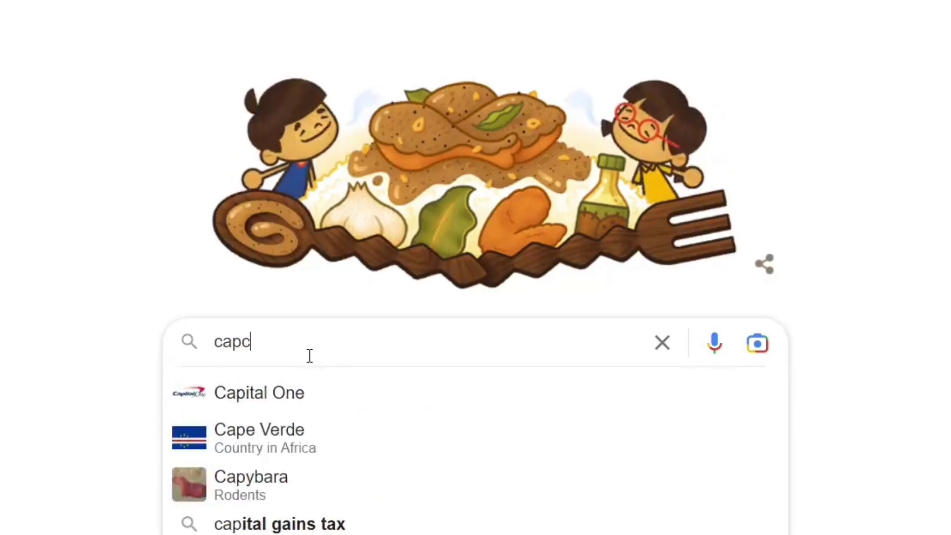
type("ut")
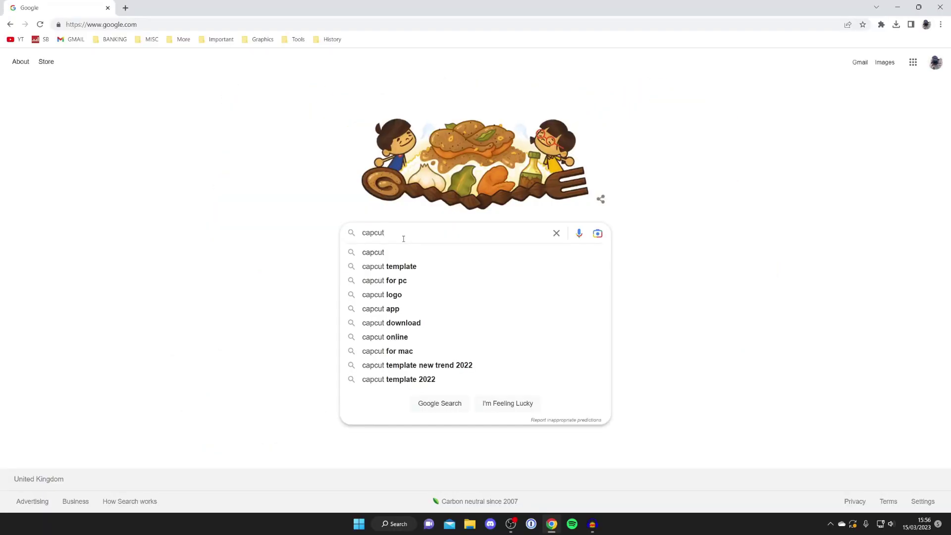
key("Return")
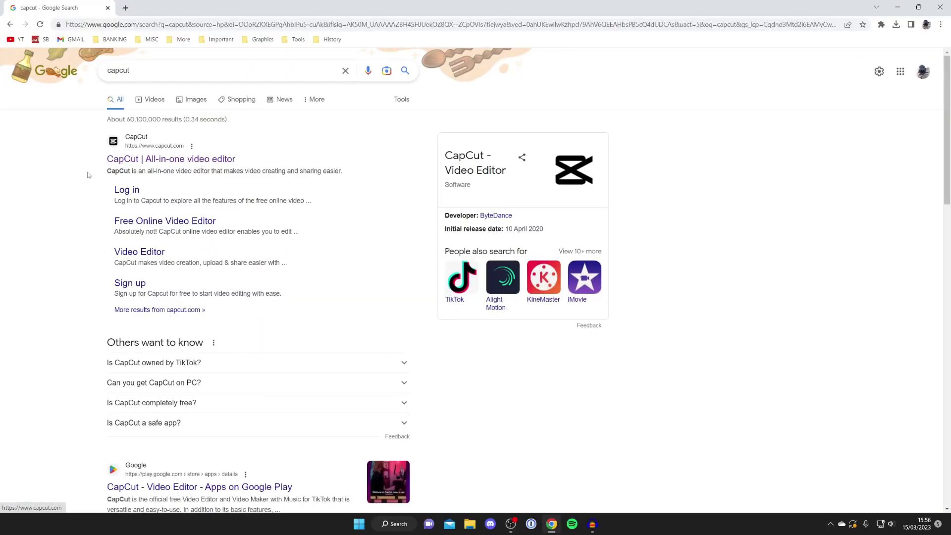
Go to capcut.com, launch the online editor and create a Blank canvas project.
left_click(135, 161)
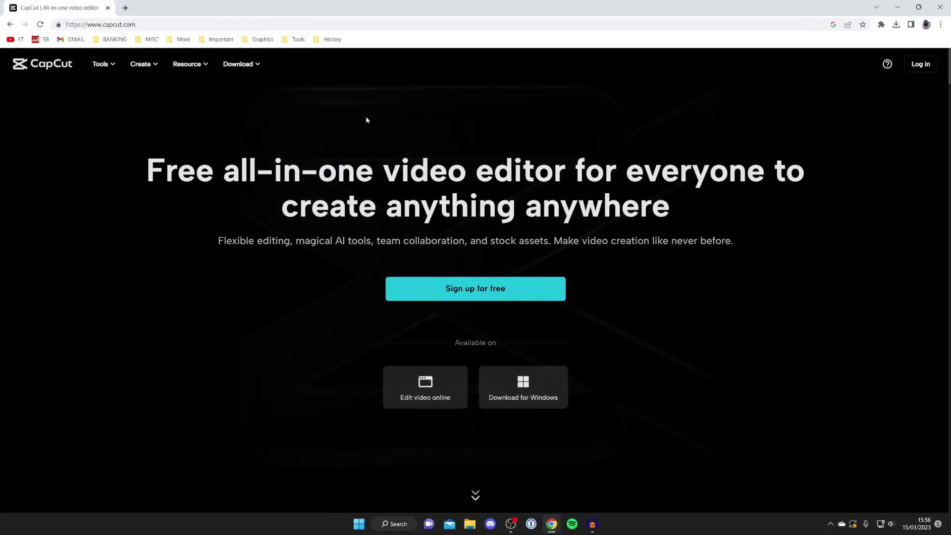
scroll(367, 120, "down", 2)
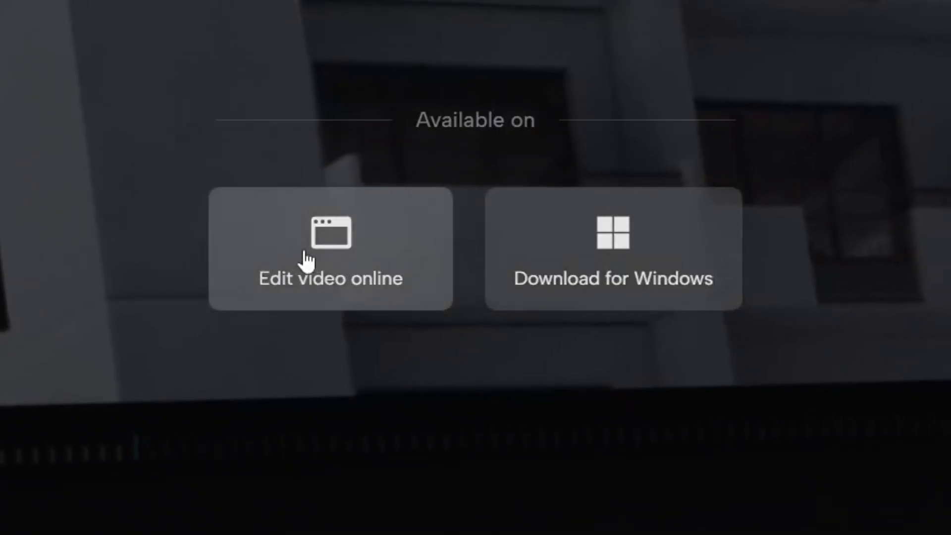
left_click(415, 295)
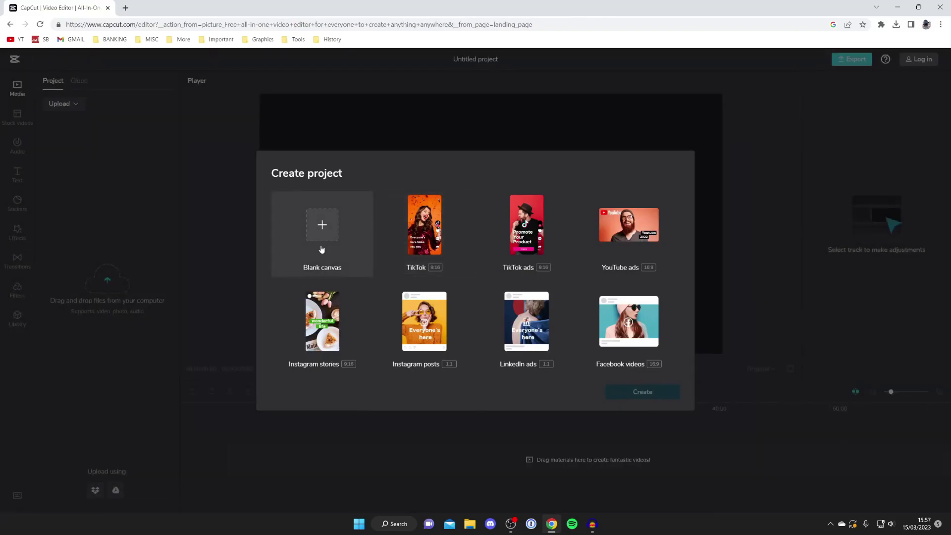
left_click(322, 249)
left_click(645, 392)
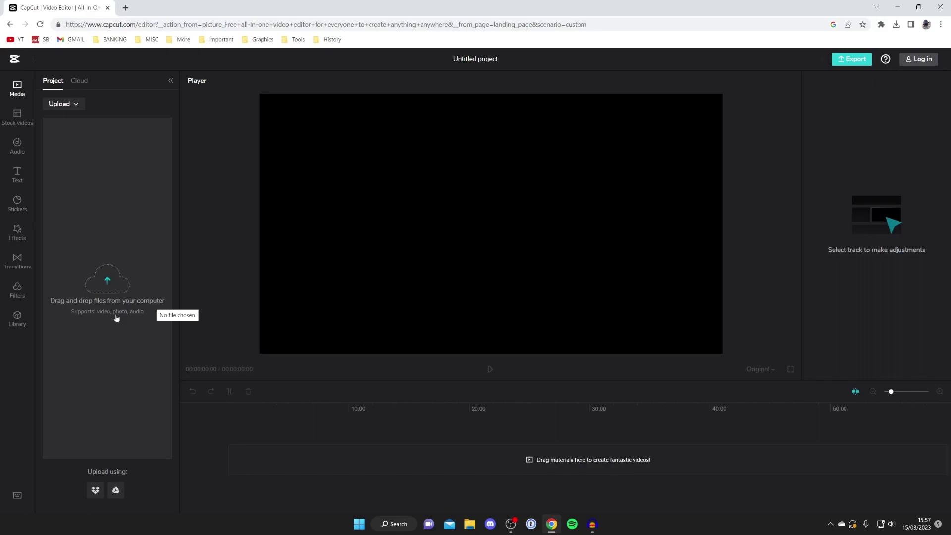
left_click(110, 275)
left_click(444, 222)
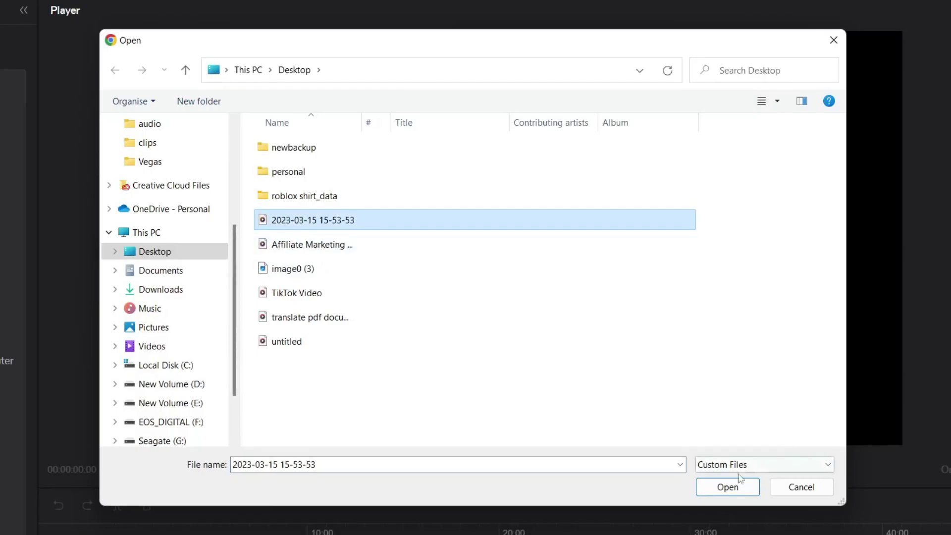
left_click(610, 380)
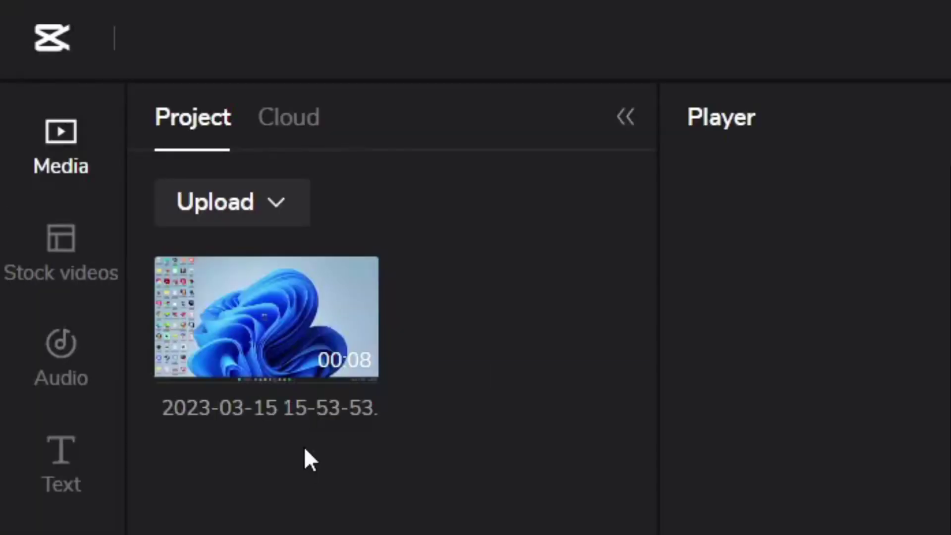
mouse_move(85, 160)
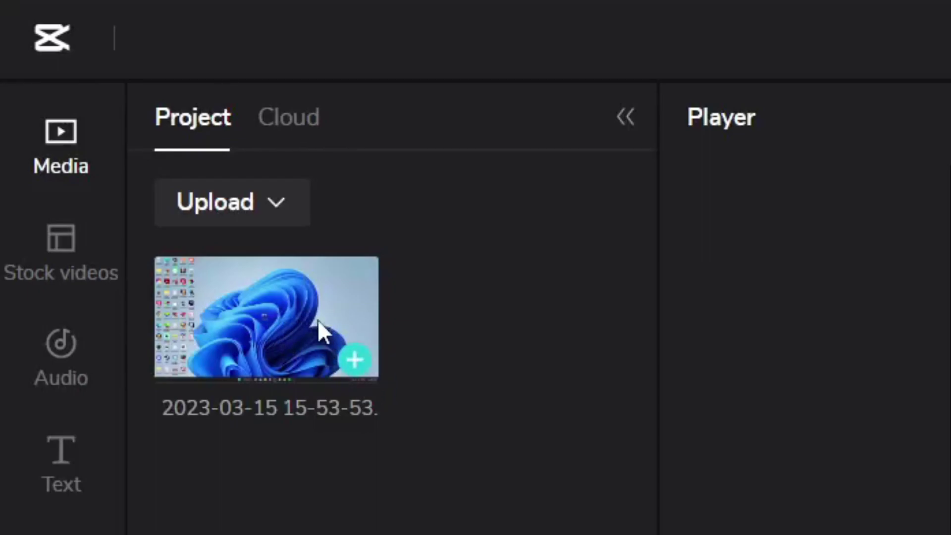
left_click(353, 359)
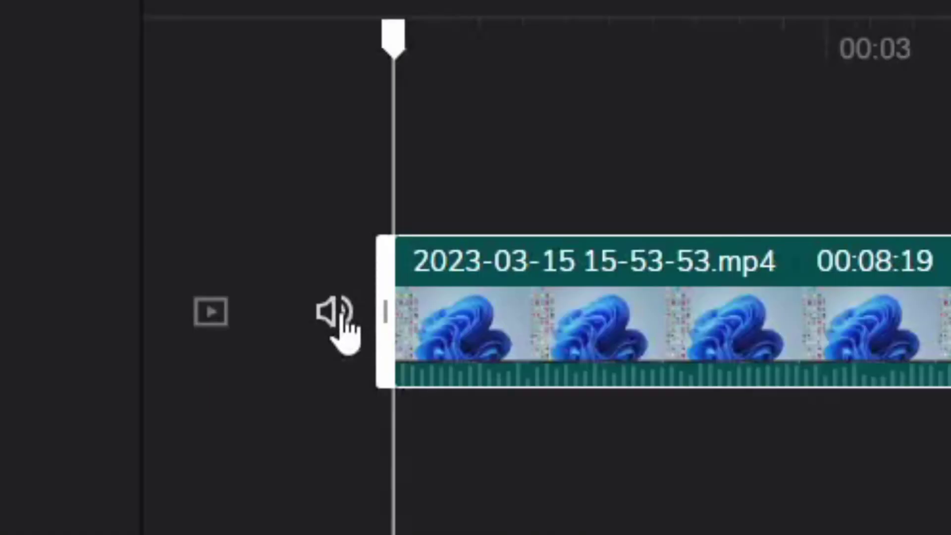
left_click(342, 329)
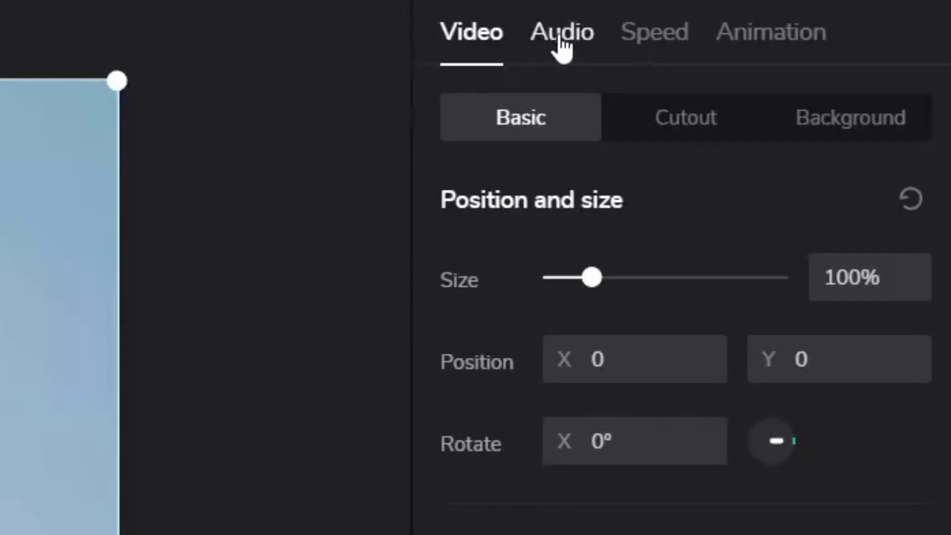
left_click(844, 83)
mouse_move(893, 129)
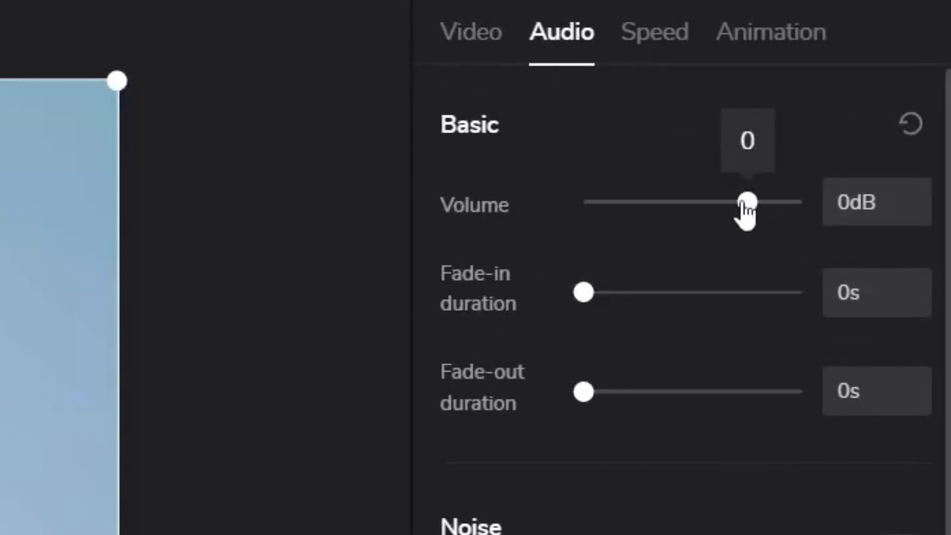
left_click_drag(745, 208, 520, 207)
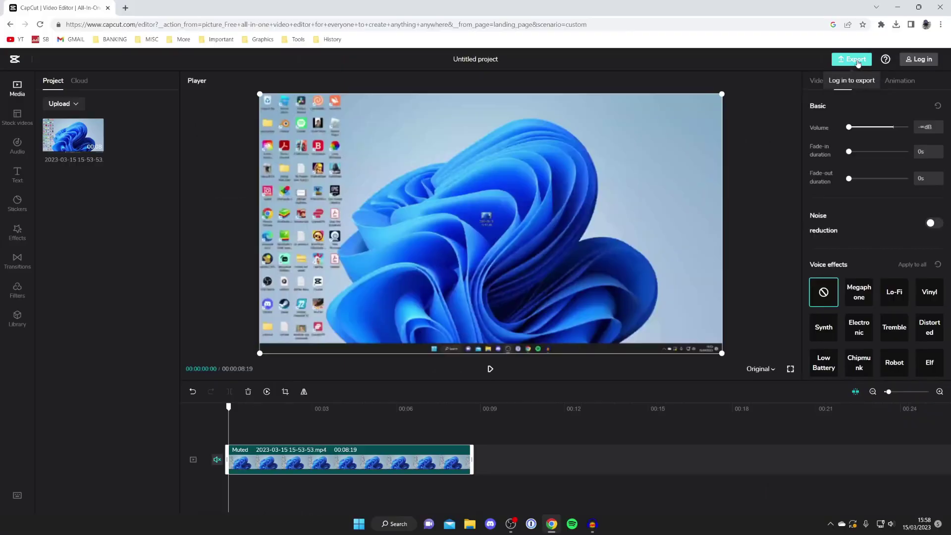
Start the export and log in using the prefilled account credentials.
left_click(858, 63)
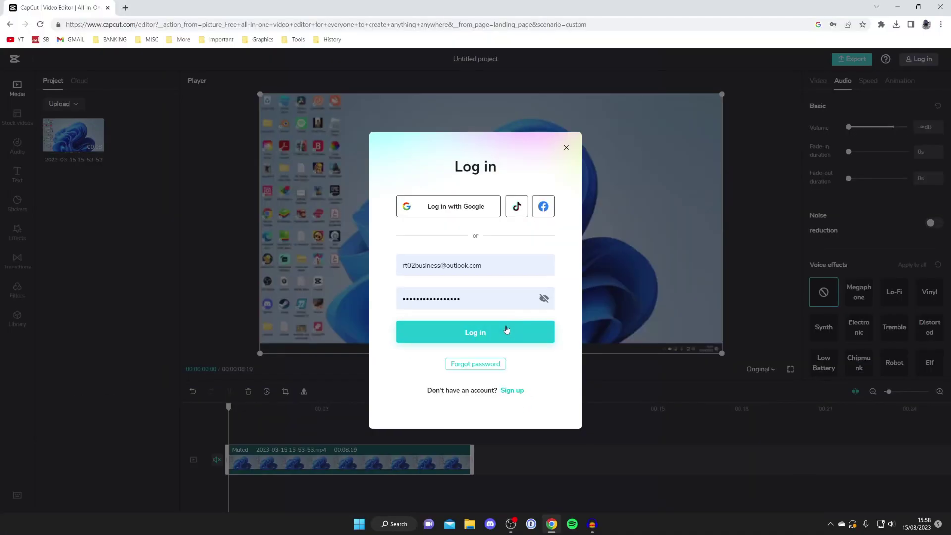
left_click(506, 331)
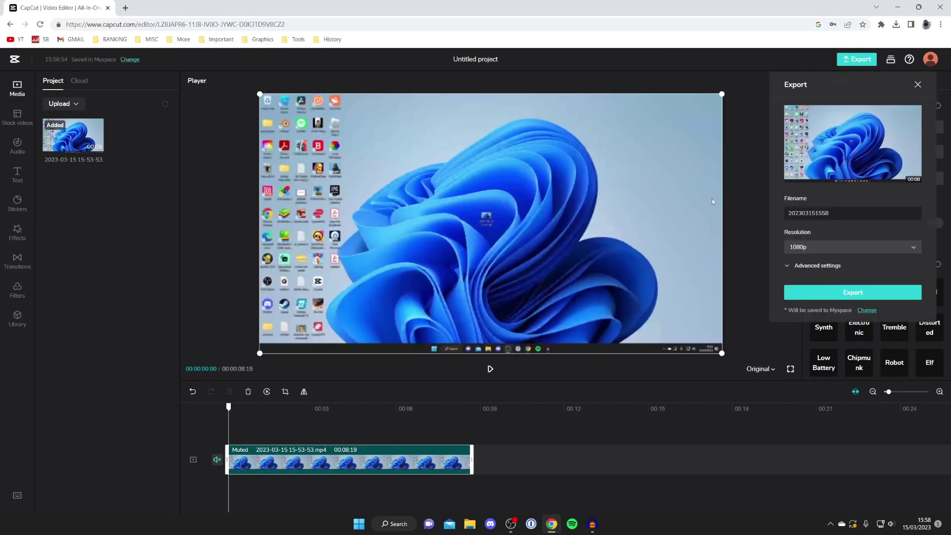
left_click(850, 60)
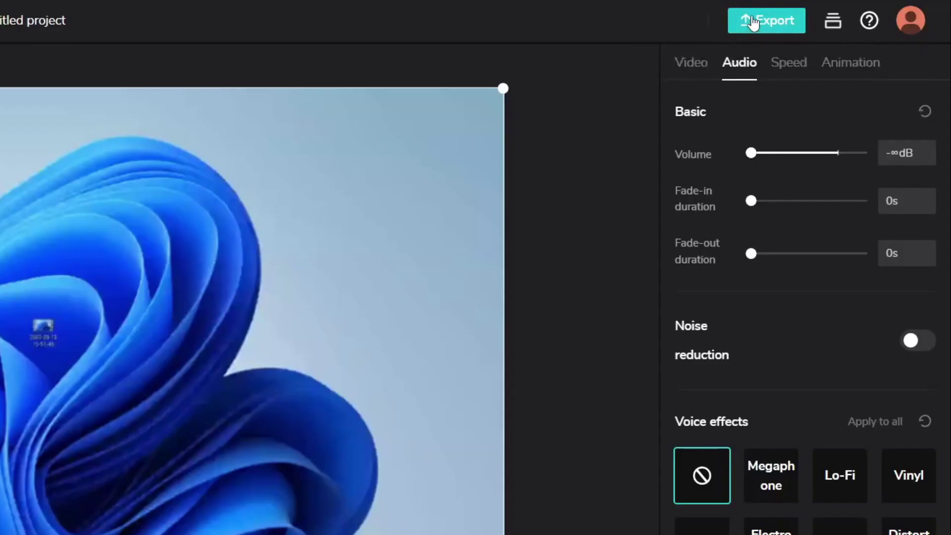
left_click(850, 62)
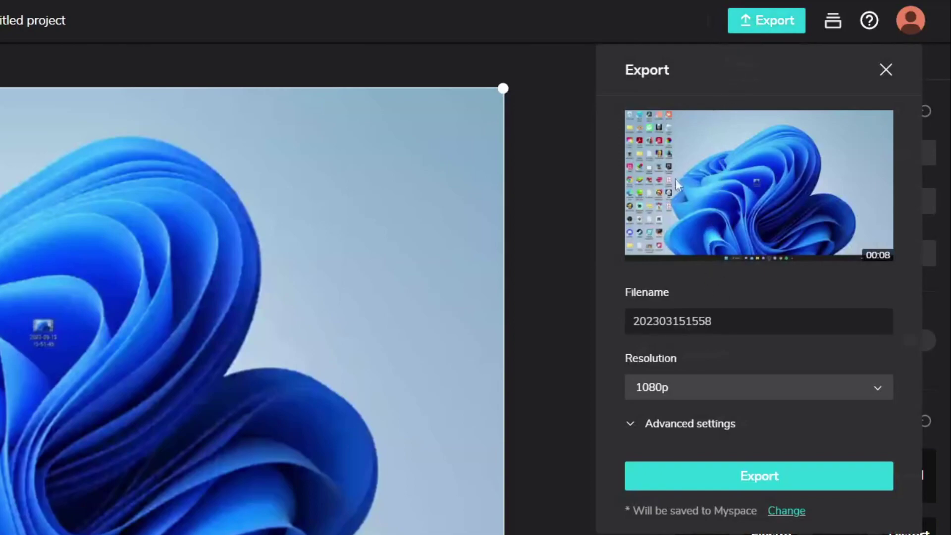
left_click(712, 322)
left_click_drag(713, 322, 629, 292)
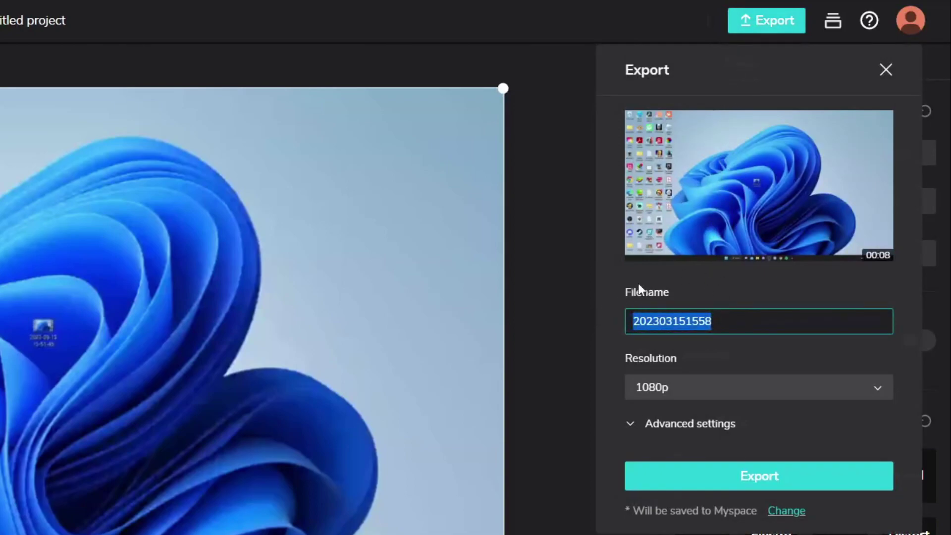
key("BackSpace")
type("Sou")
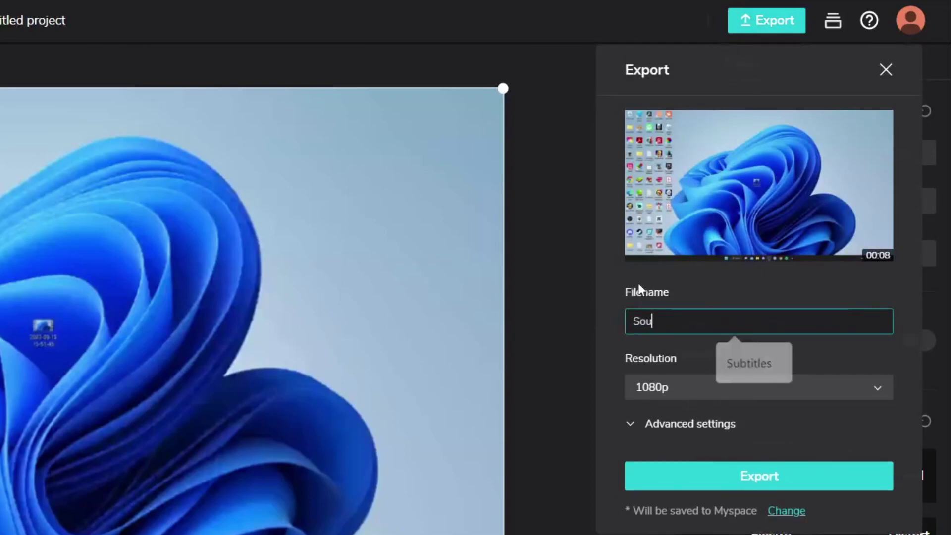
type("nd Removed")
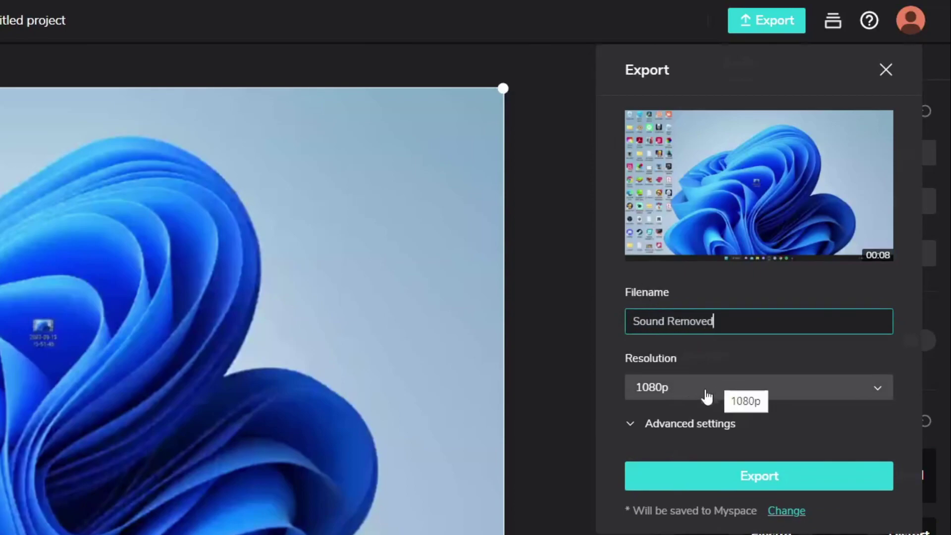
Export at 1080P, download Sound Removed.mp4, and minimise Chrome to show the desktop.
left_click(688, 423)
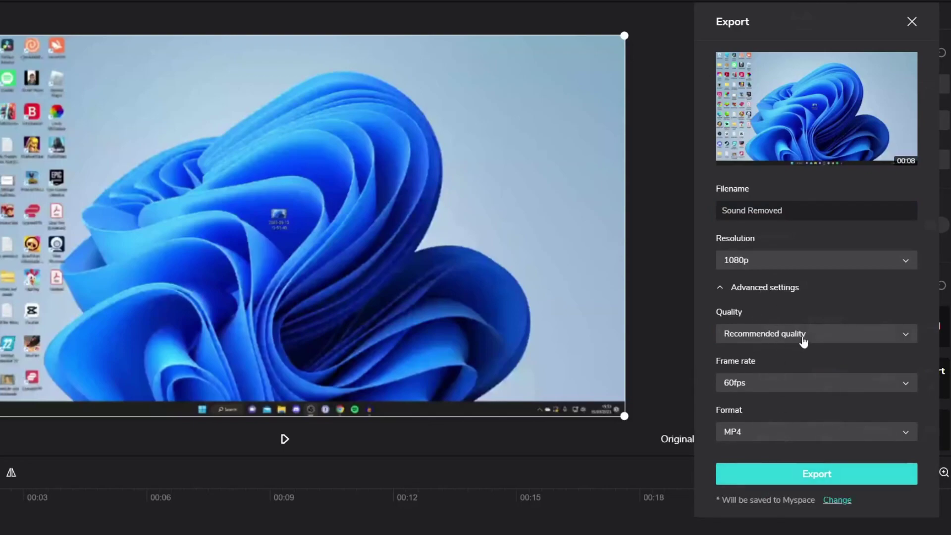
left_click(815, 477)
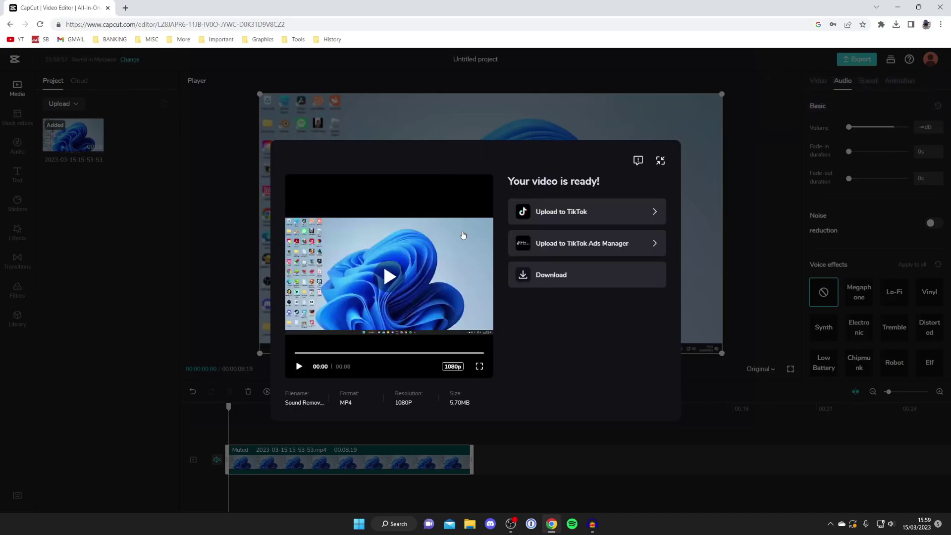
left_click(557, 276)
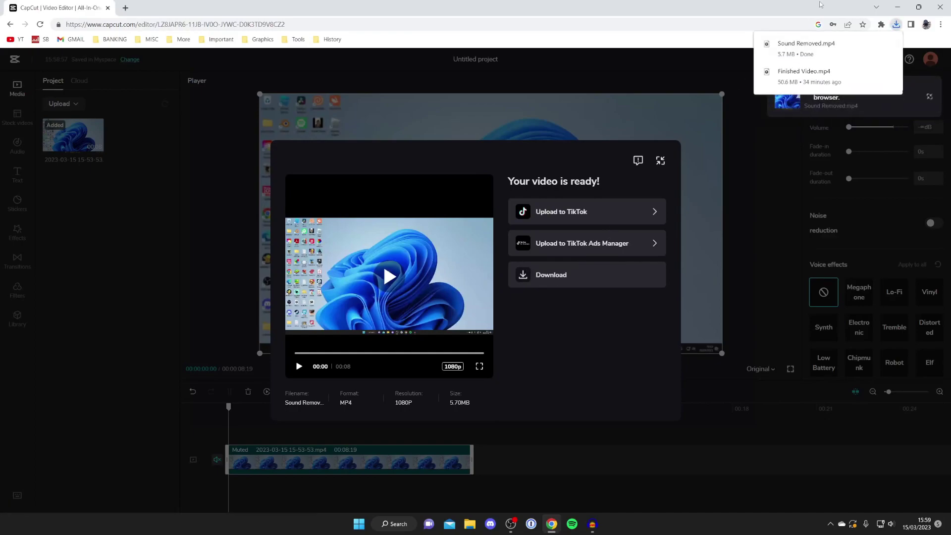
left_click(900, 4)
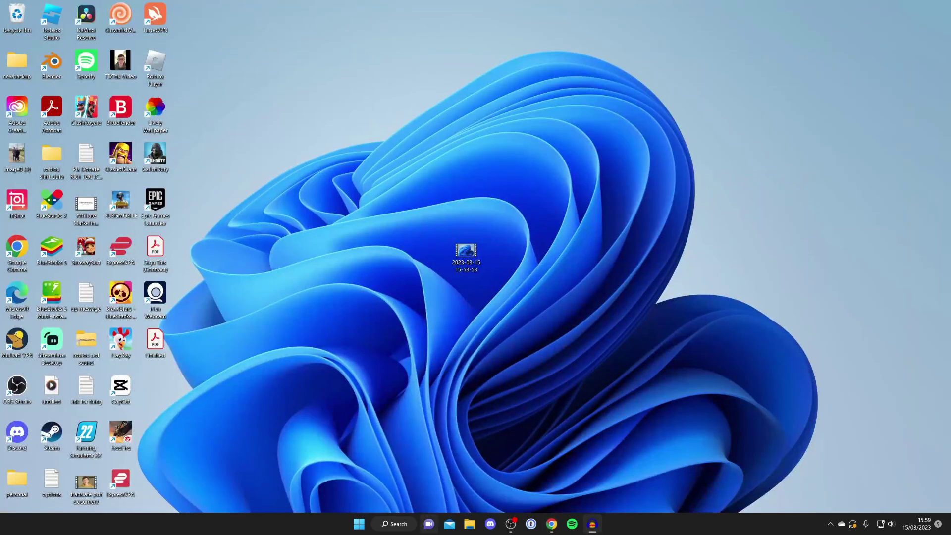
left_click(470, 524)
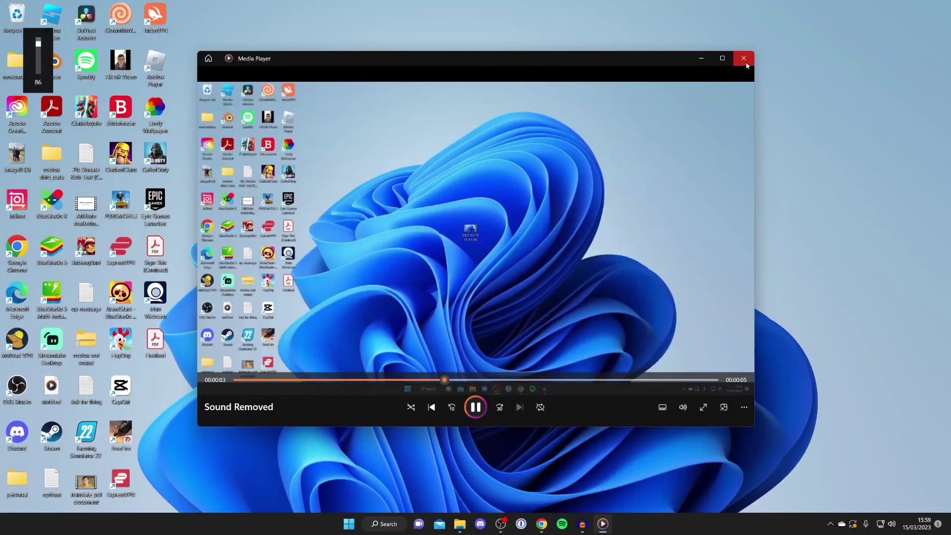
left_click(824, 24)
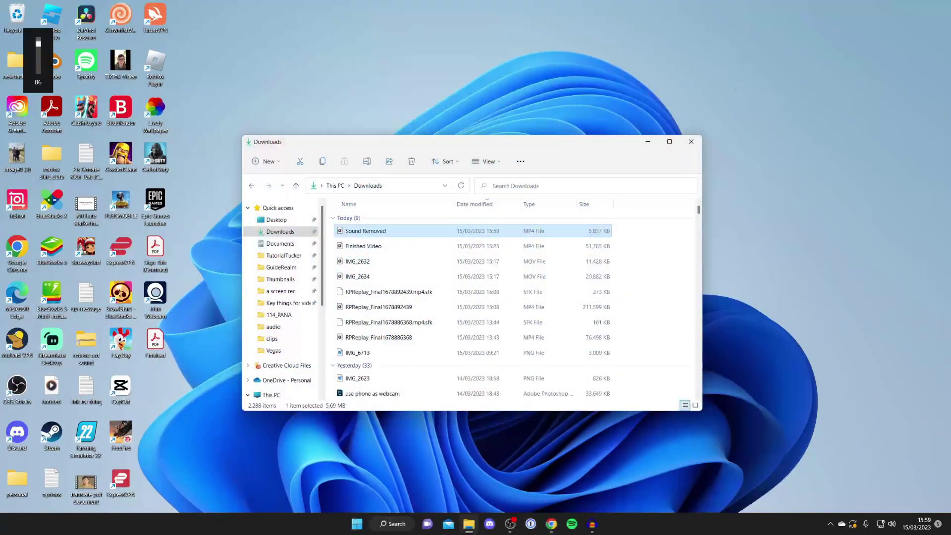
left_click(693, 141)
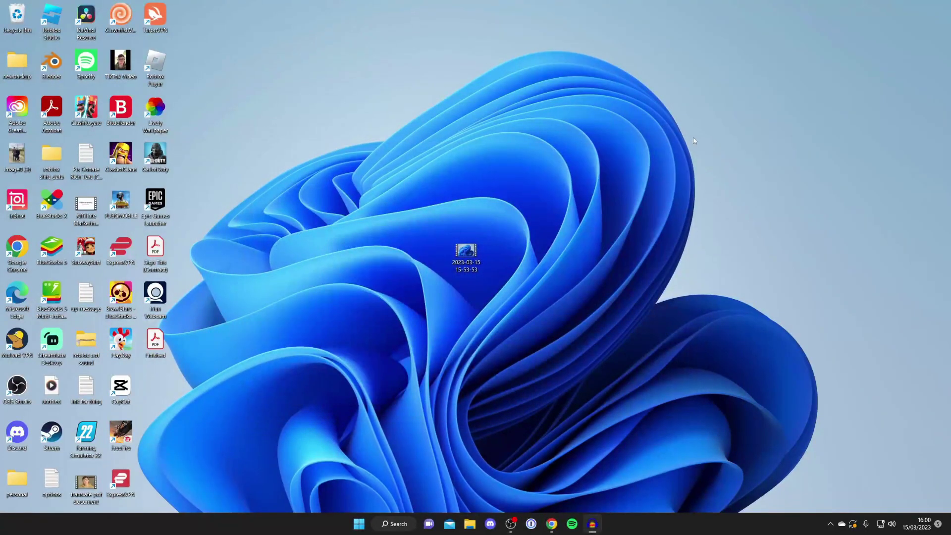